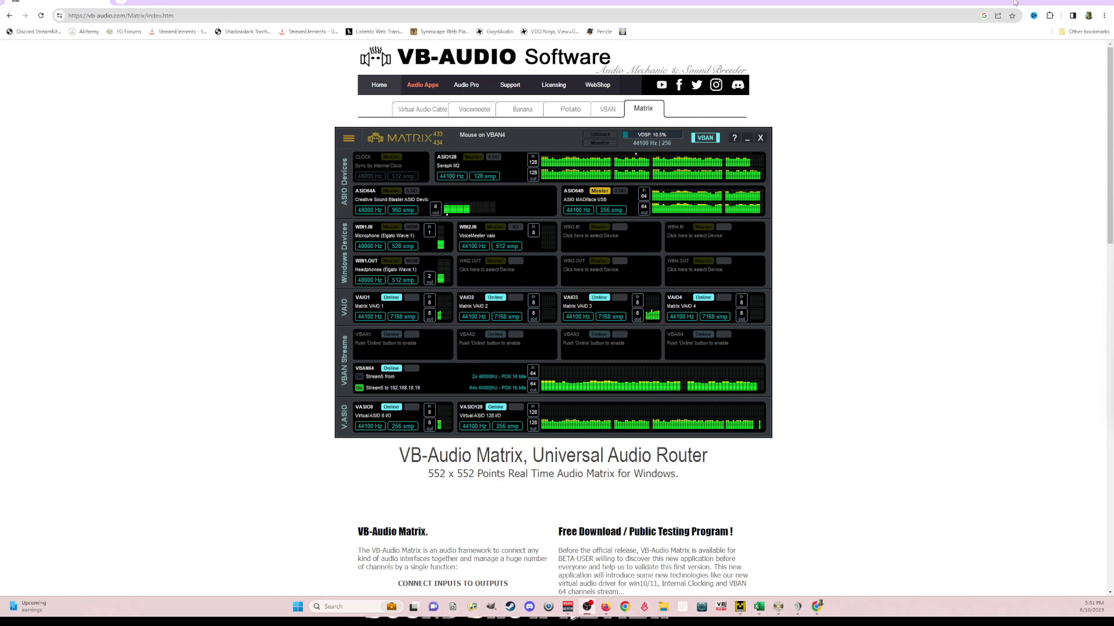
# - Minimize the browser and move the Sound settings window to the screen centre
pyautogui.click(1065, 2)
pyautogui.click(1019, 100)
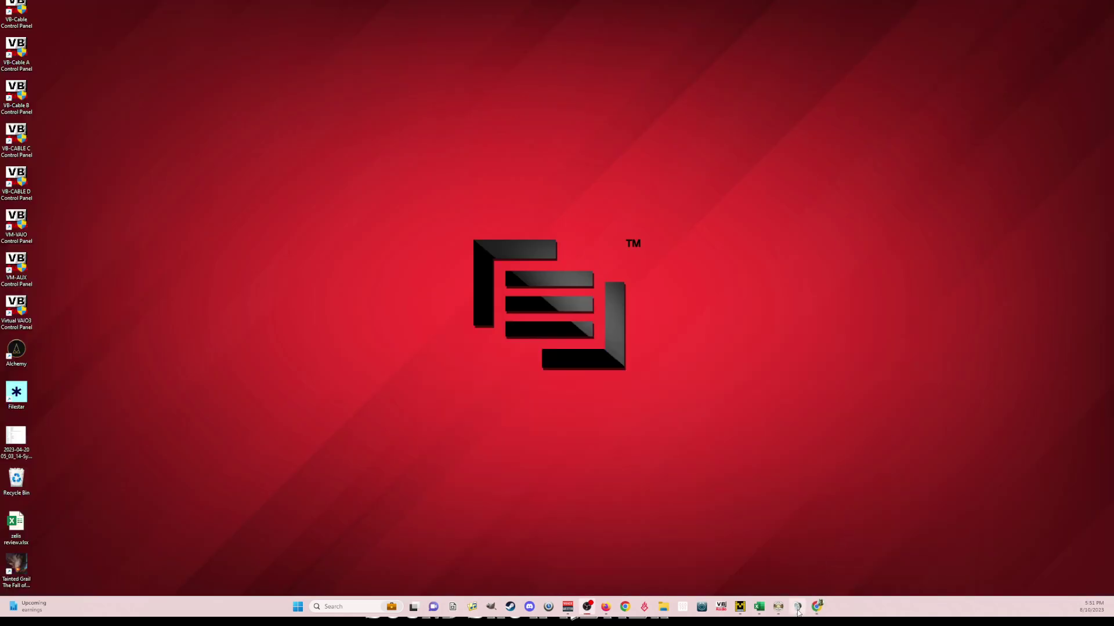
pyautogui.moveTo(615, 239); pyautogui.dragTo(524, 135)
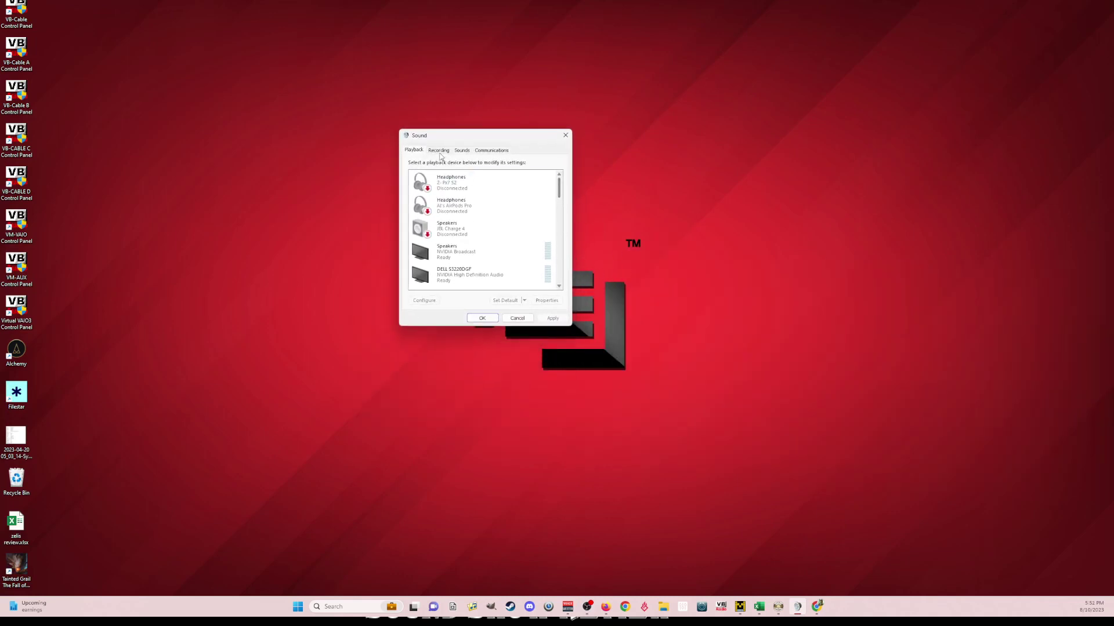
# - Scroll the Playback list and select the VBMatrix In 1 device
pyautogui.moveTo(562, 185); pyautogui.dragTo(560, 234)
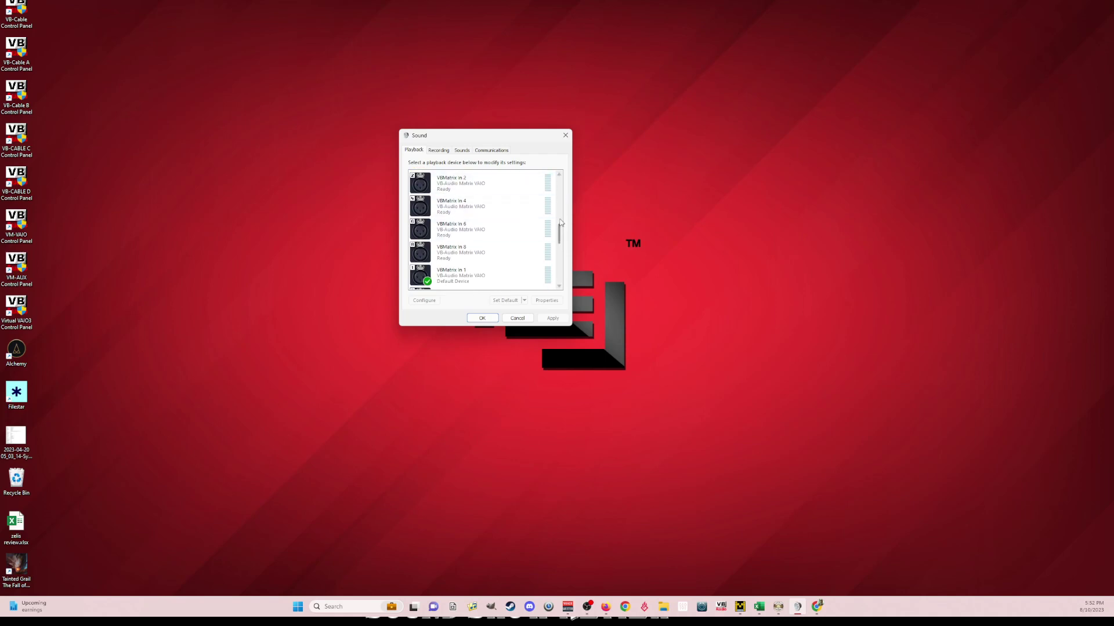
pyautogui.moveTo(560, 233); pyautogui.dragTo(560, 240)
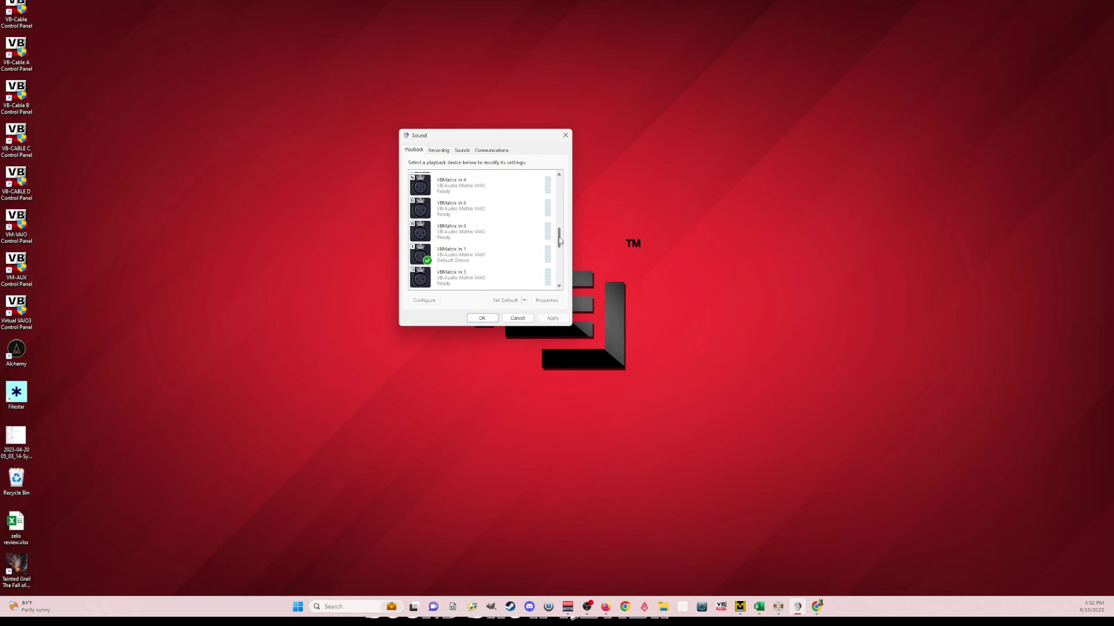
pyautogui.moveTo(560, 243); pyautogui.dragTo(561, 241)
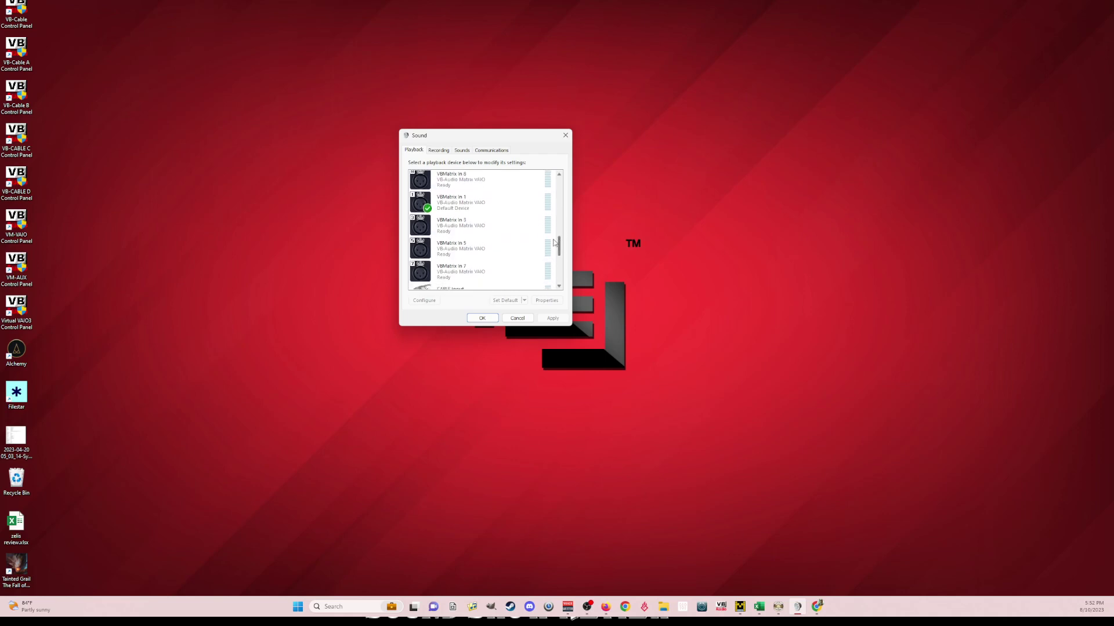
pyautogui.scroll(-1, 558, 239)
pyautogui.scroll(3, 558, 235)
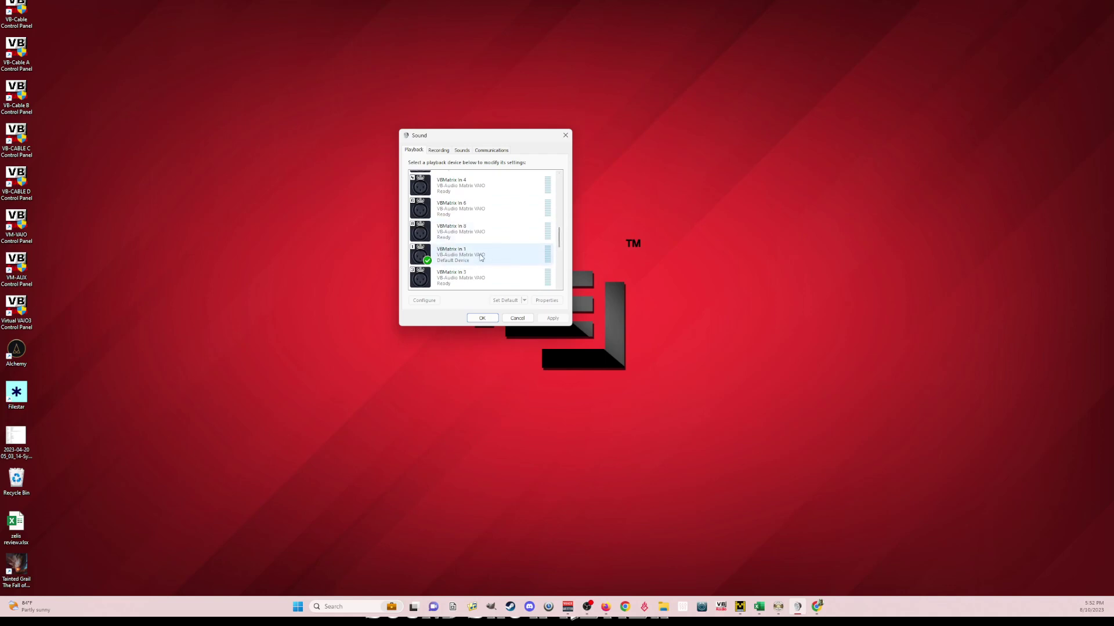
pyautogui.click(464, 253)
pyautogui.rightClick(463, 252)
pyautogui.click(504, 322)
pyautogui.moveTo(505, 174); pyautogui.dragTo(672, 137)
pyautogui.click(639, 152)
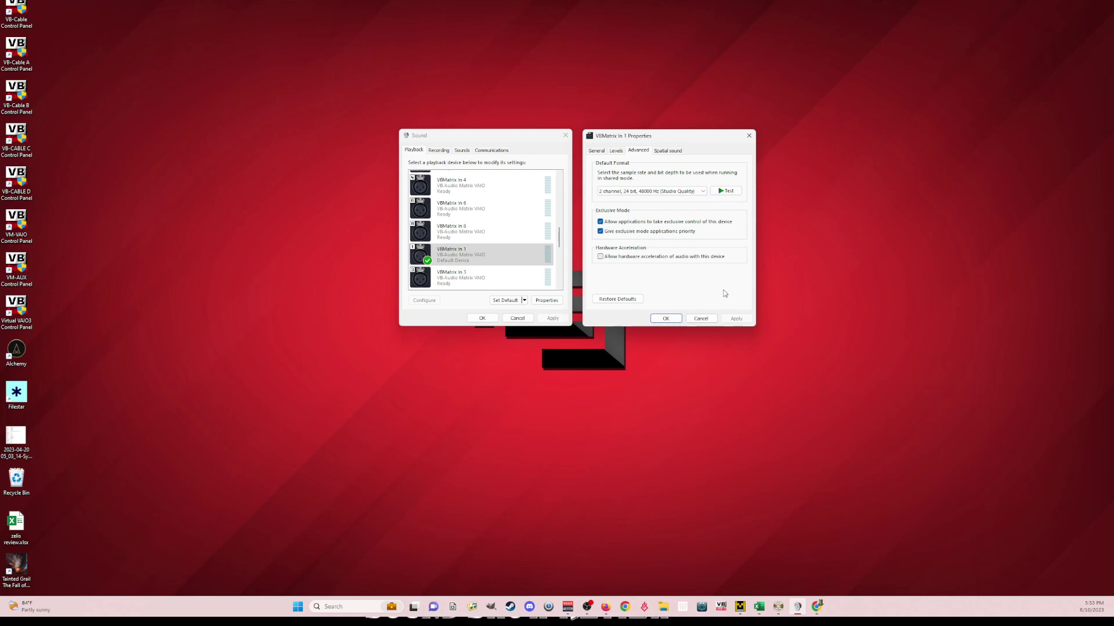
pyautogui.click(700, 318)
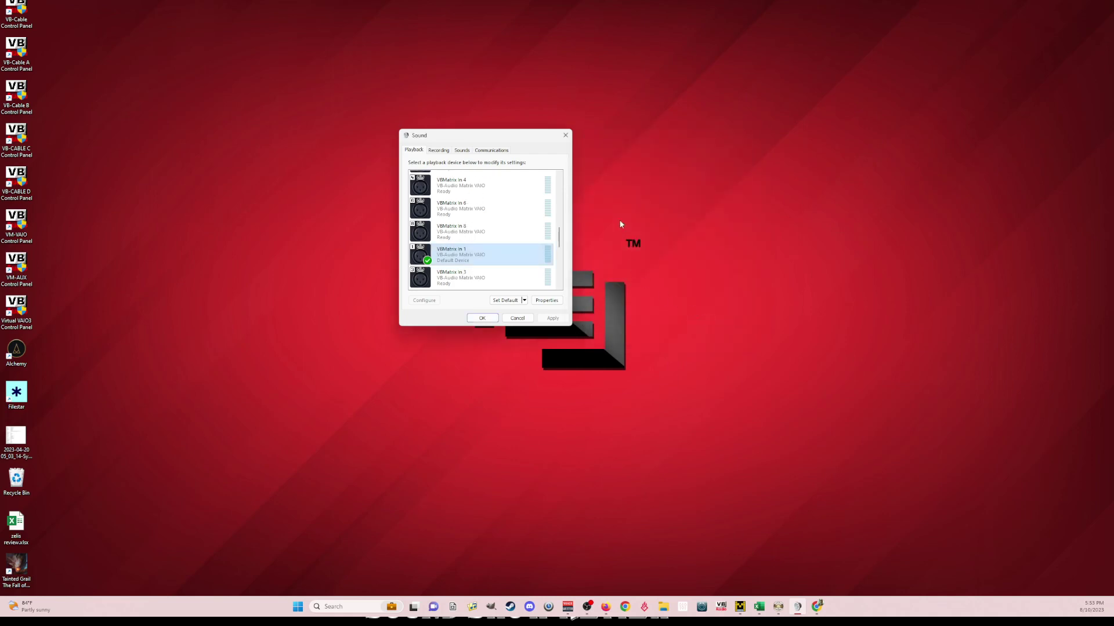
# - Check the default format of VBMatrix Out 1 under Recording properties, Advanced
pyautogui.click(439, 150)
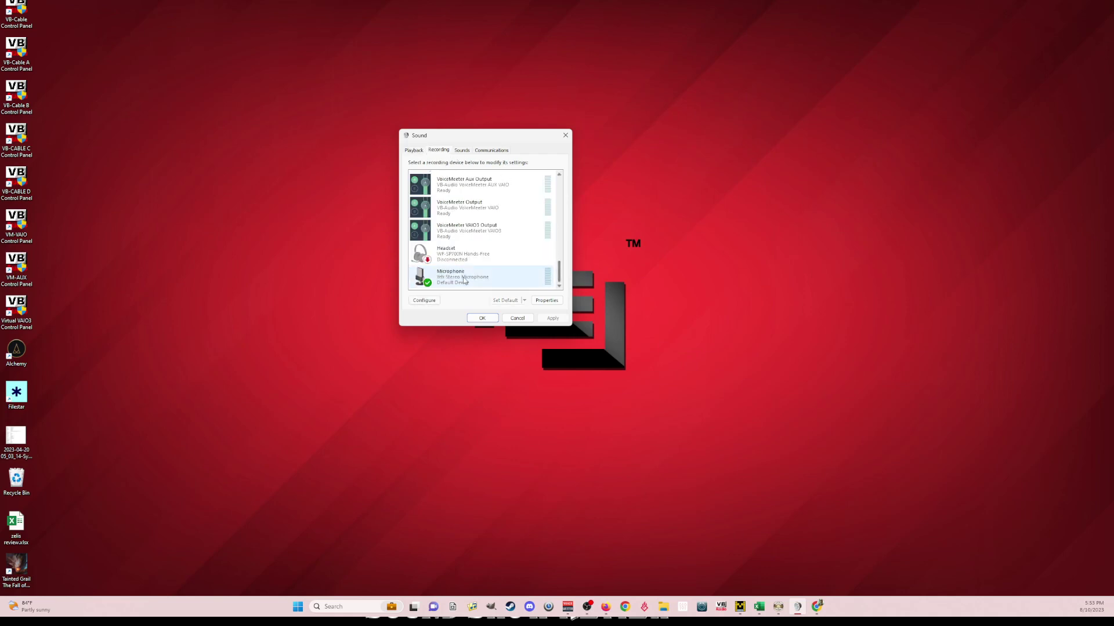
pyautogui.moveTo(560, 271); pyautogui.dragTo(570, 230)
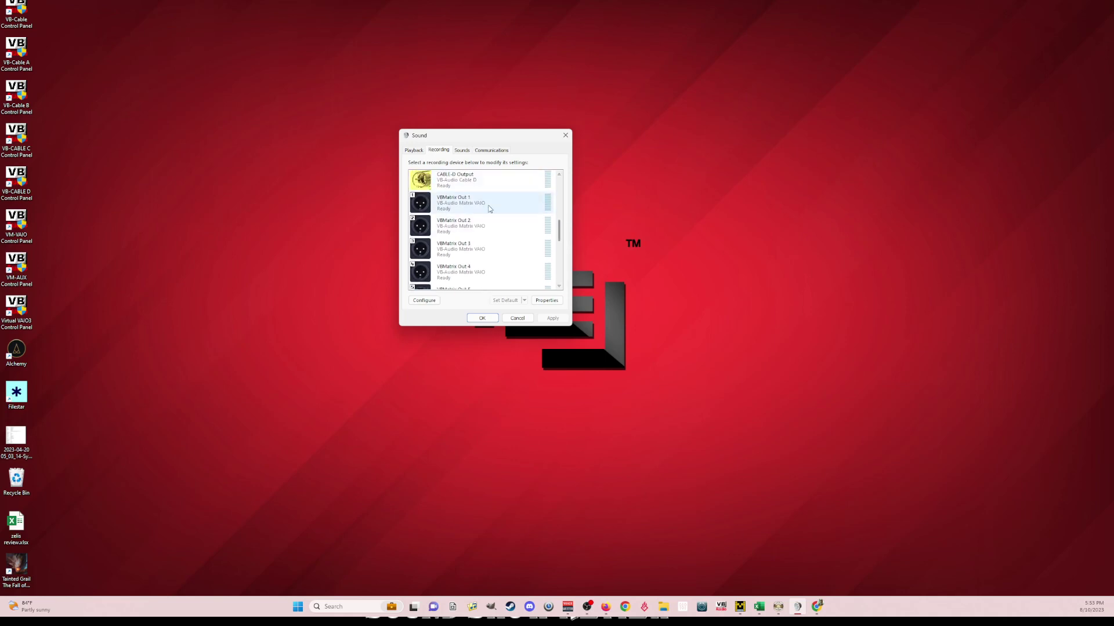
pyautogui.rightClick(482, 205)
pyautogui.click(514, 271)
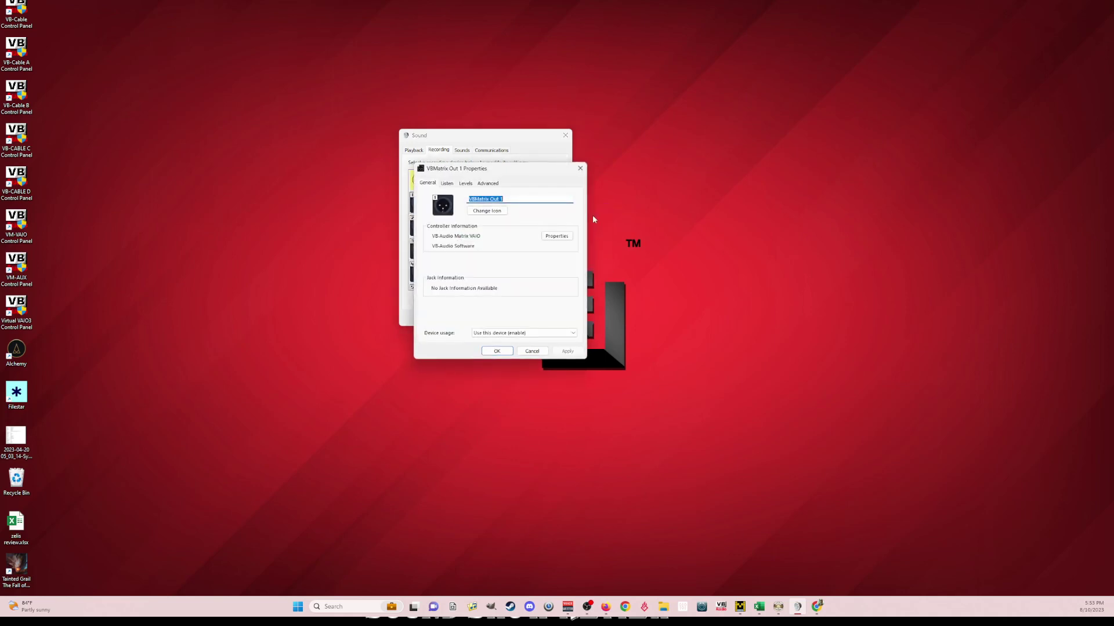
pyautogui.moveTo(514, 171); pyautogui.dragTo(663, 174)
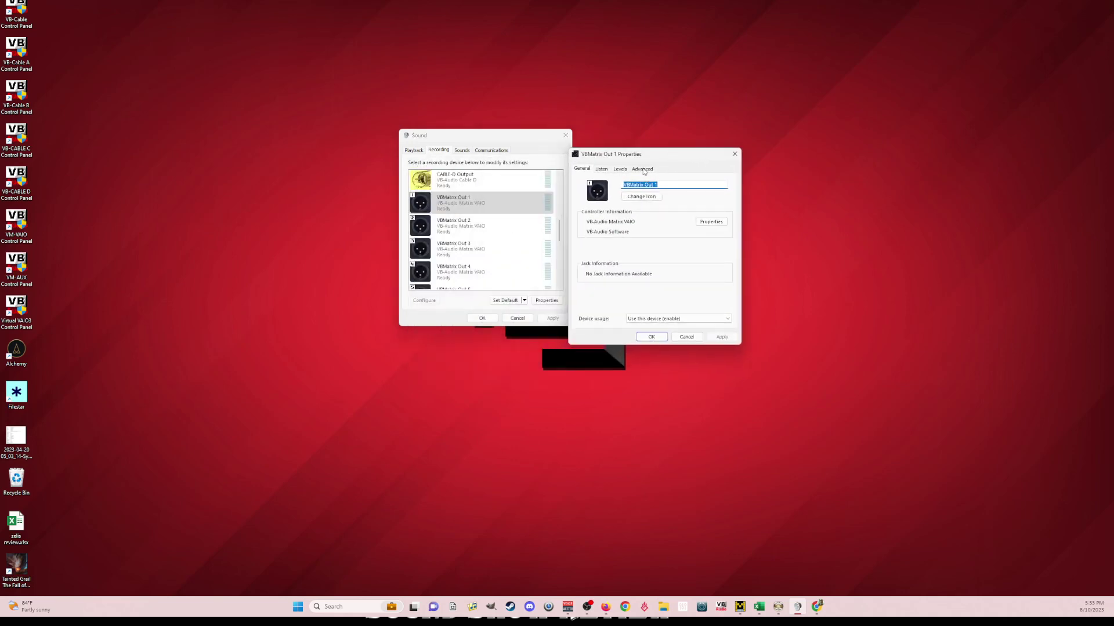
pyautogui.click(642, 168)
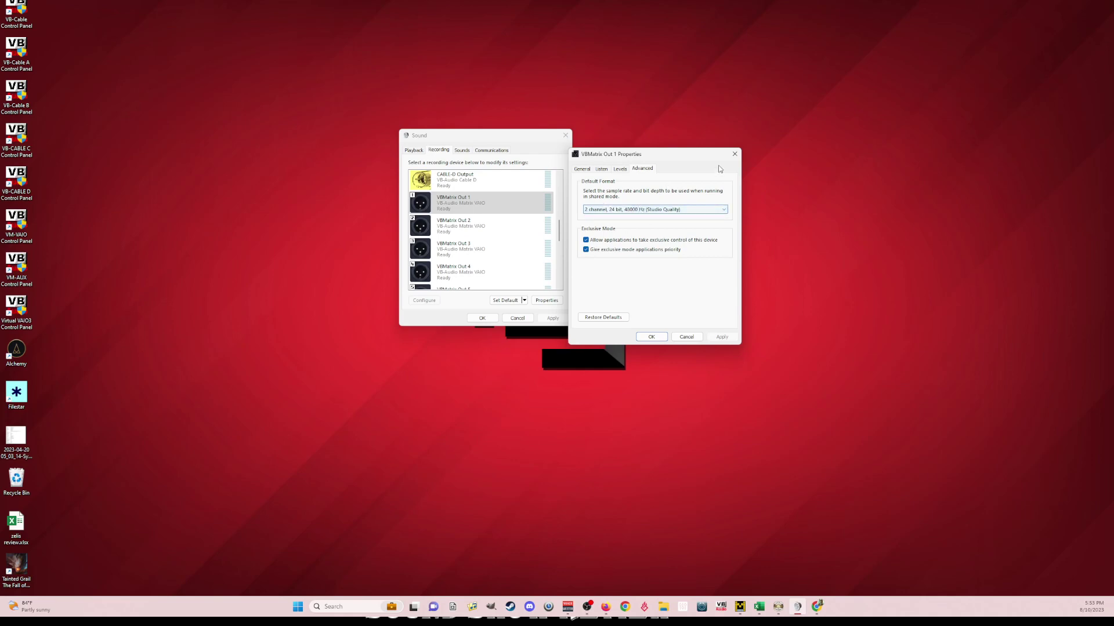
# - Close the properties and Sound windows, then restore VB-Audio Matrix near the centre
pyautogui.click(734, 154)
pyautogui.click(565, 135)
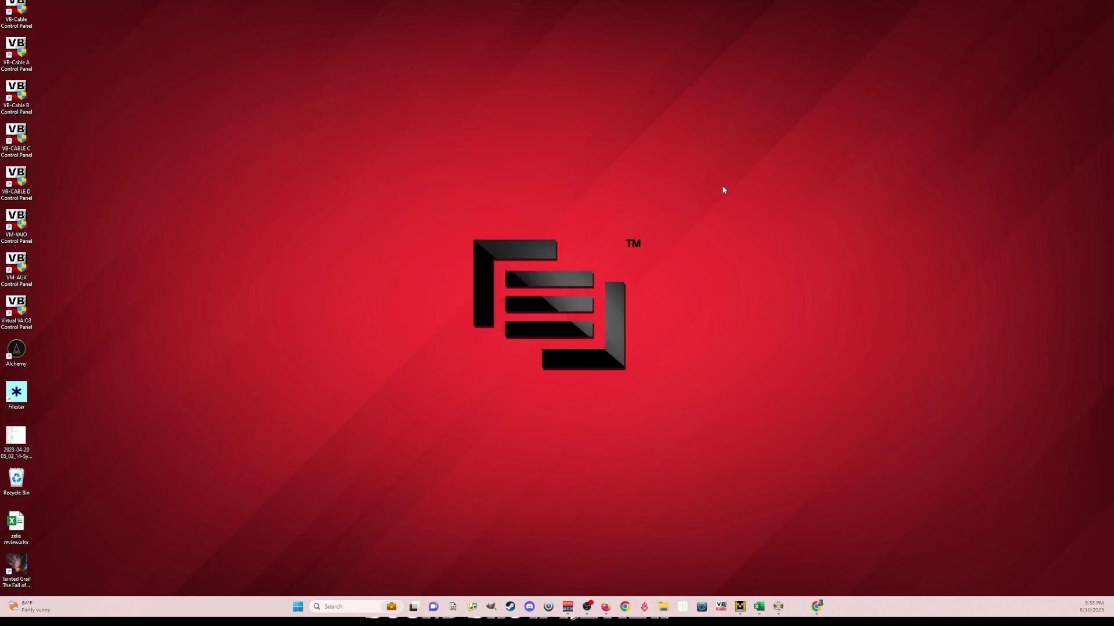
pyautogui.click(749, 607)
pyautogui.moveTo(389, 148); pyautogui.dragTo(521, 123)
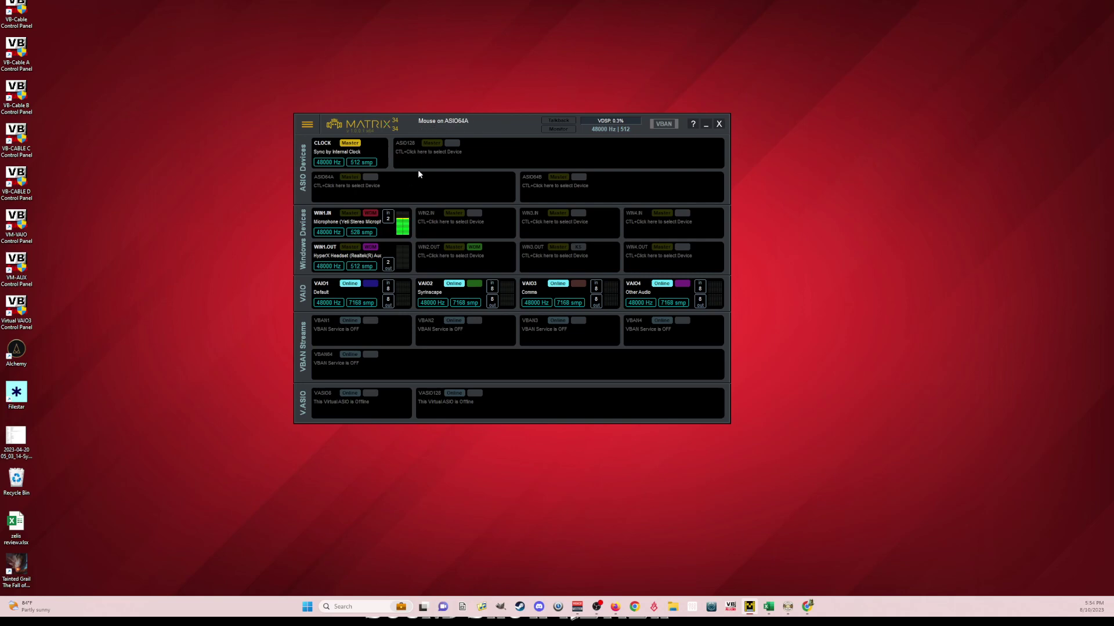
# - Set the WIN1.IN slot's colour tag to Red, after briefly trying Green
pyautogui.moveTo(499, 122); pyautogui.dragTo(493, 125)
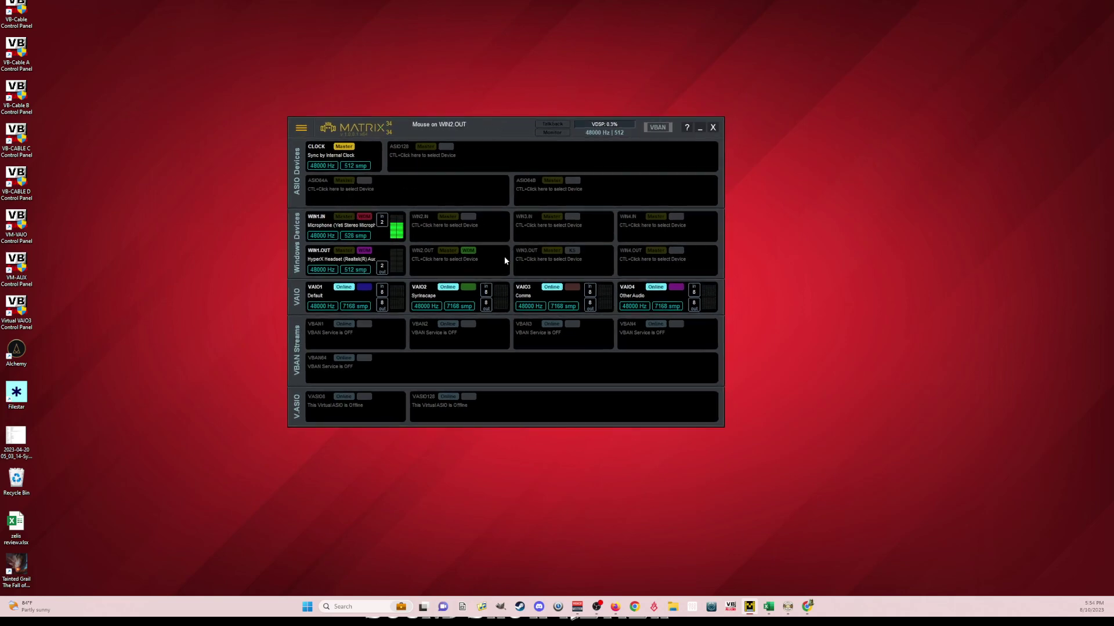
pyautogui.keyDown('ctrl'); pyautogui.click(364, 219); pyautogui.keyUp('ctrl')
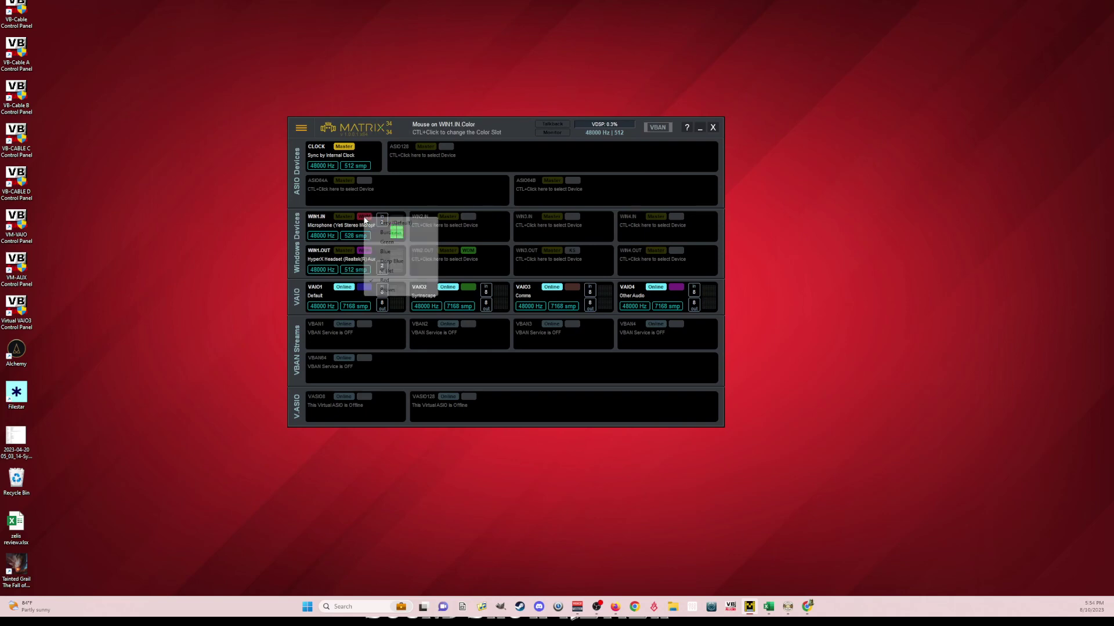
pyautogui.click(390, 243)
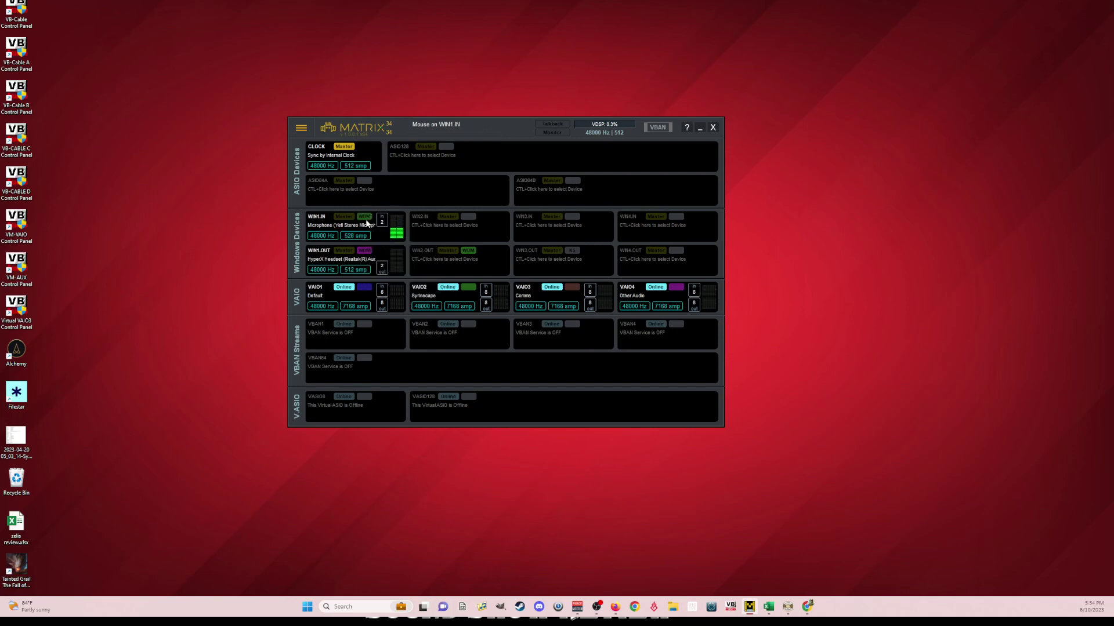
pyautogui.keyDown('ctrl'); pyautogui.click(366, 218); pyautogui.keyUp('ctrl')
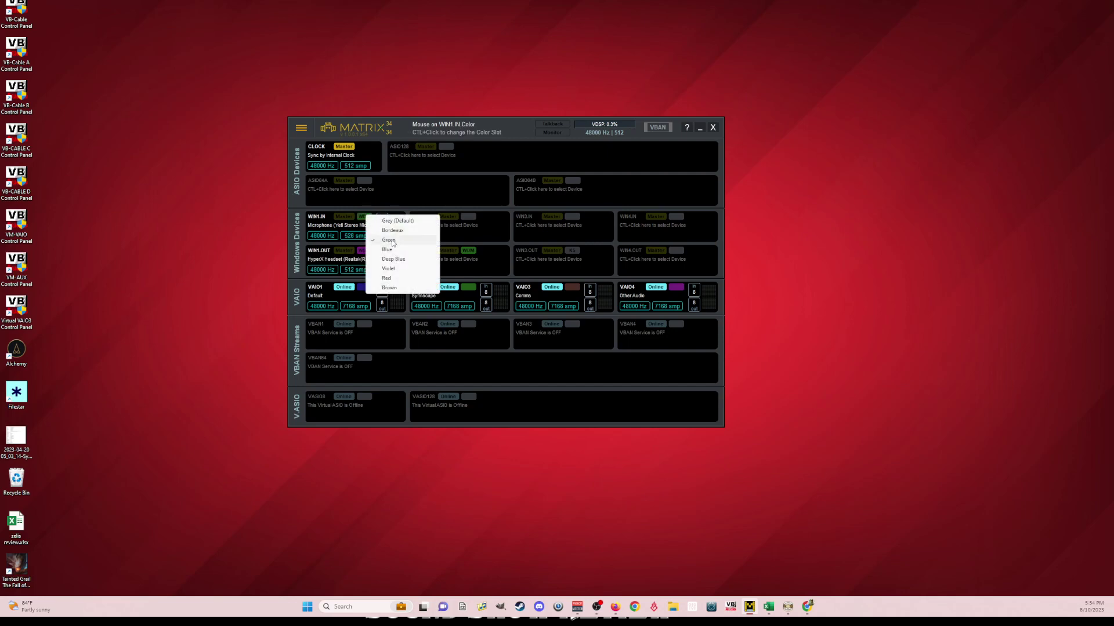
pyautogui.click(382, 231)
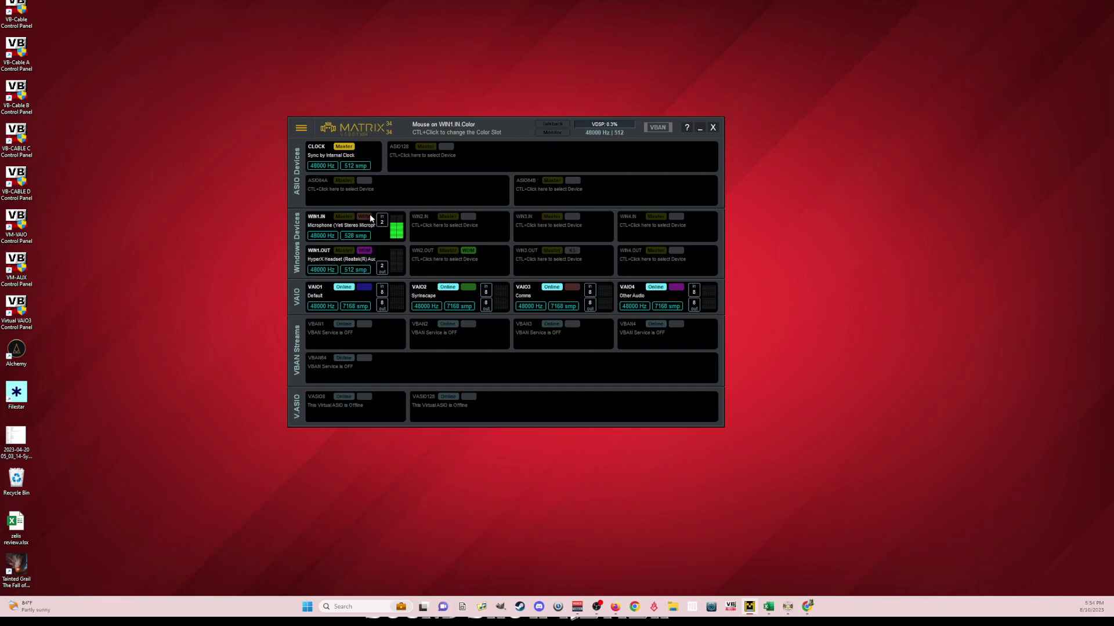
pyautogui.keyDown('ctrl'); pyautogui.click(368, 217); pyautogui.keyUp('ctrl')
pyautogui.click(390, 281)
pyautogui.keyDown('ctrl'); pyautogui.click(447, 230); pyautogui.keyUp('ctrl')
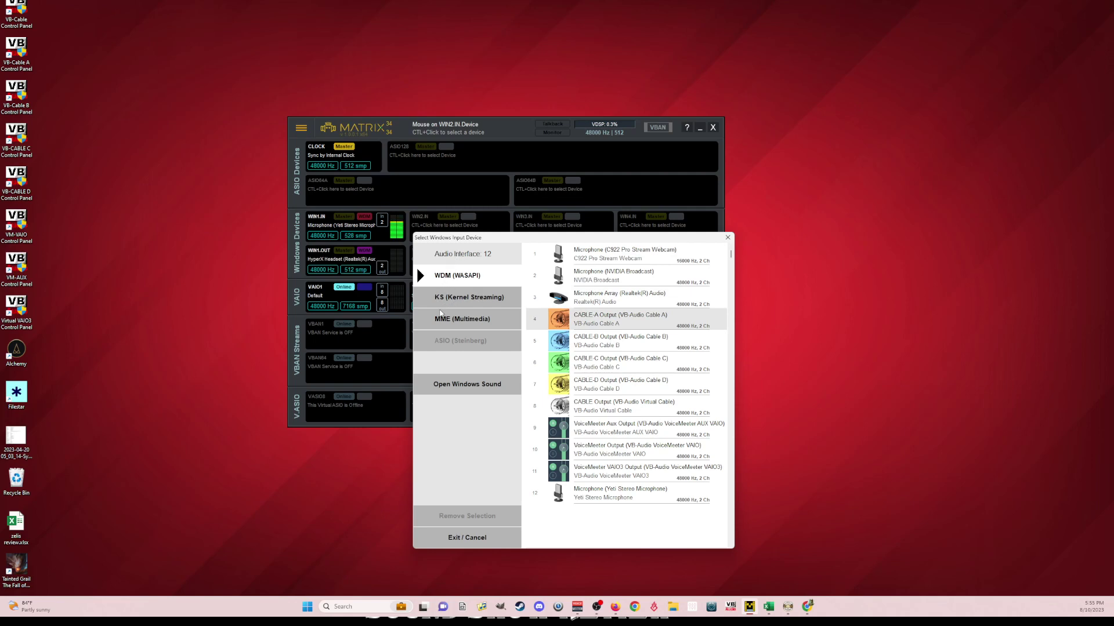
pyautogui.click(729, 238)
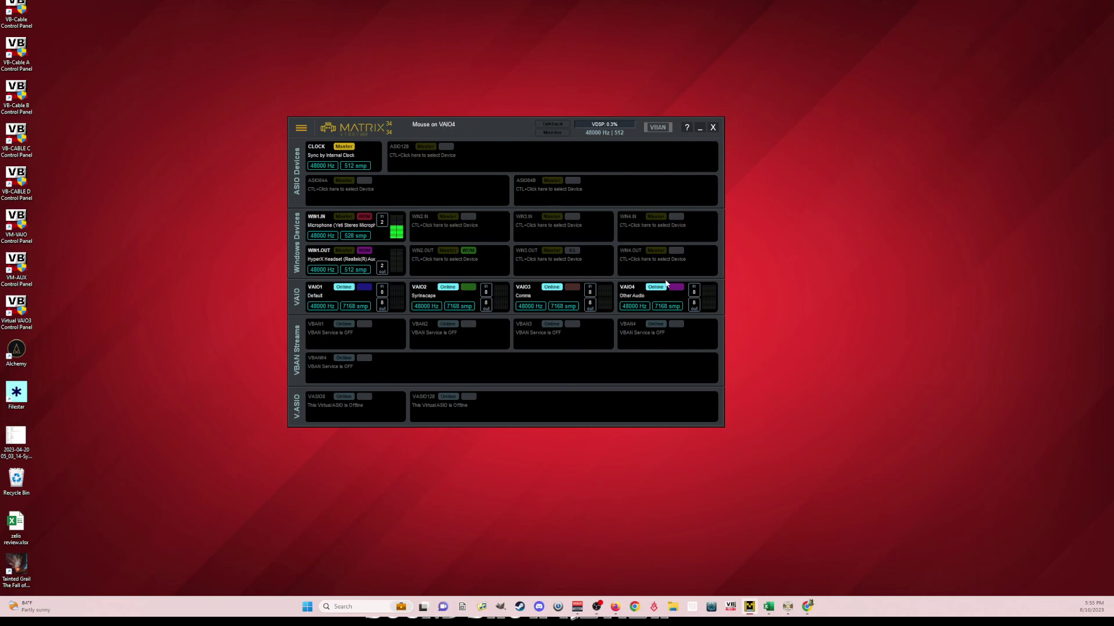
# - Toggle VBAN2 Online on and back off, then move the Matrix window left
pyautogui.keyDown('ctrl'); pyautogui.click(446, 325); pyautogui.keyUp('ctrl')
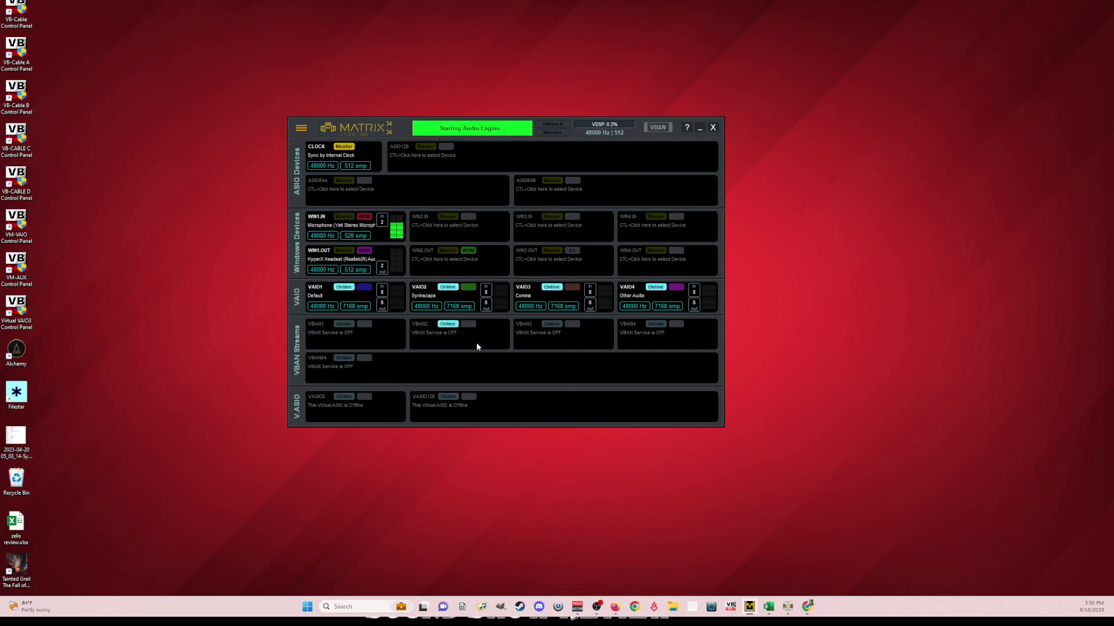
pyautogui.keyDown('ctrl'); pyautogui.click(448, 324); pyautogui.keyUp('ctrl')
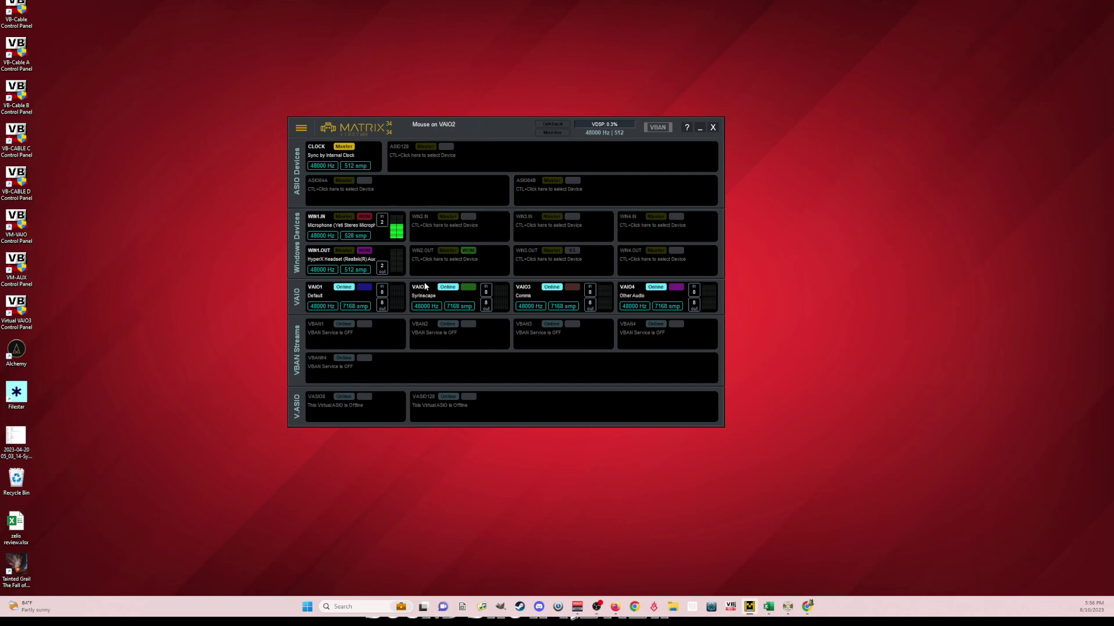
pyautogui.moveTo(510, 118); pyautogui.dragTo(308, 115)
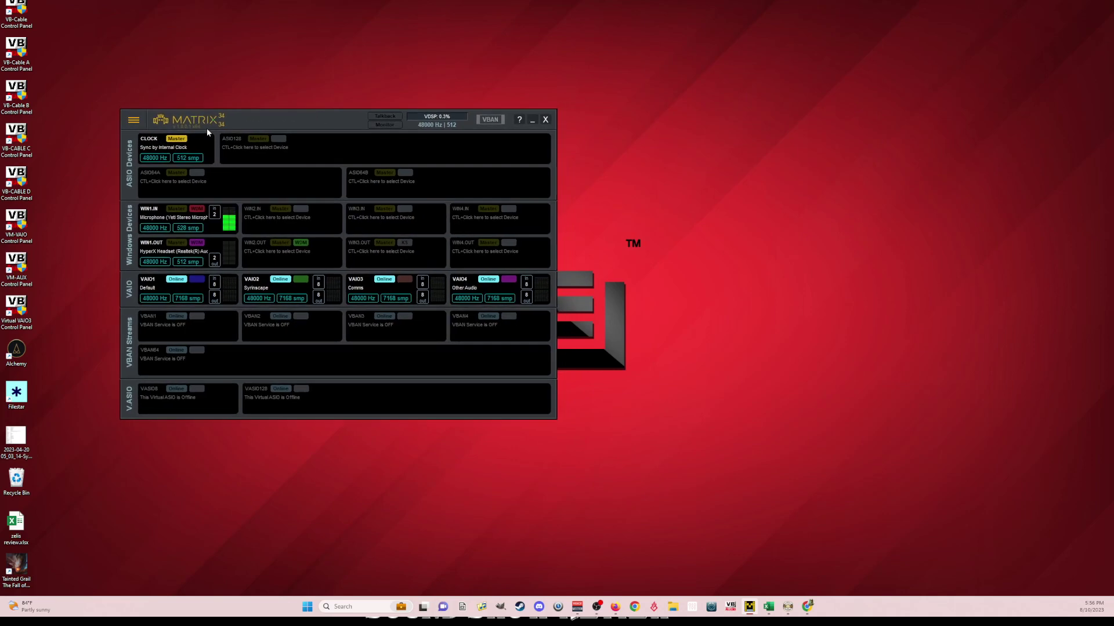
# - Open Settings... from the General menu and place System settings beside the main window
pyautogui.click(133, 121)
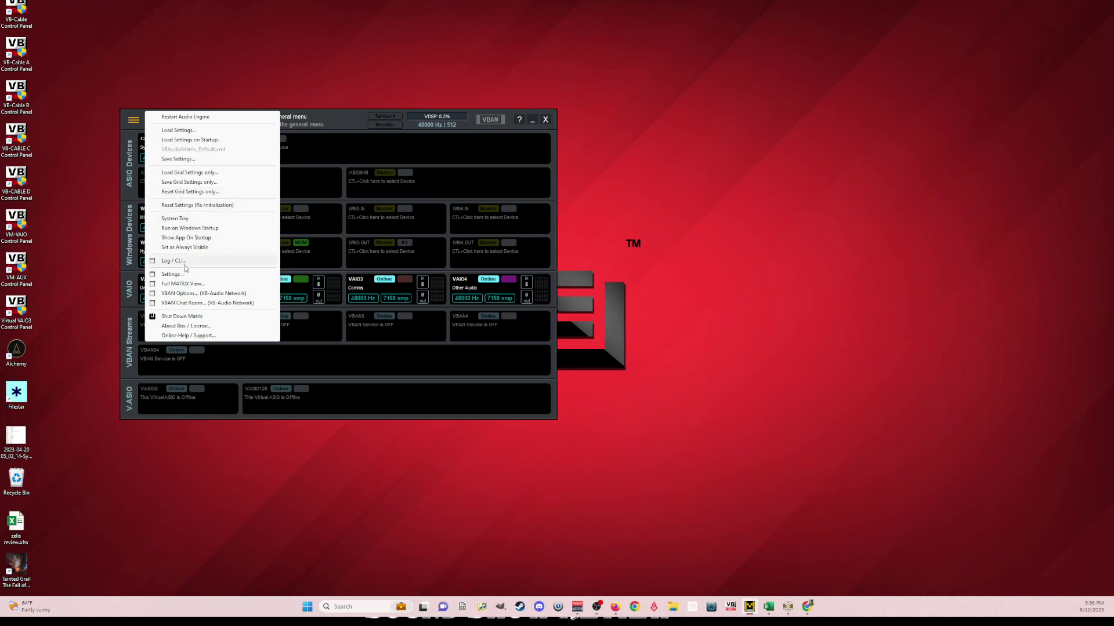
pyautogui.click(169, 276)
pyautogui.moveTo(286, 122); pyautogui.dragTo(727, 120)
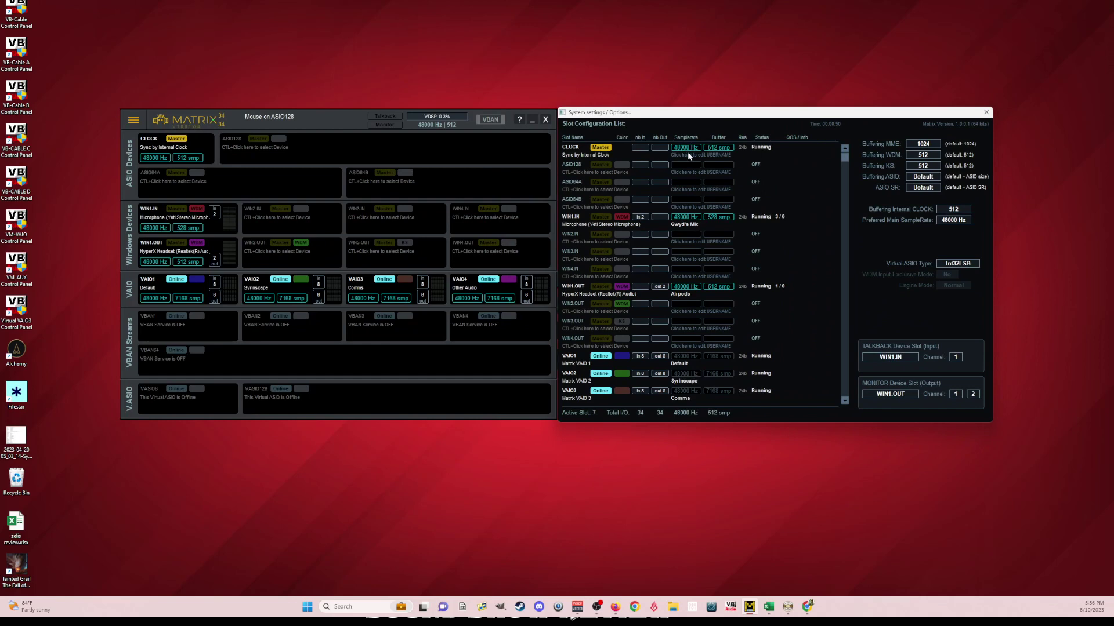
# - Inspect the WIN2.IN and VAIO2 'Syrinscape' usernames, leaving them unchanged
pyautogui.click(680, 241)
pyautogui.click(655, 232)
pyautogui.moveTo(846, 156); pyautogui.dragTo(840, 219)
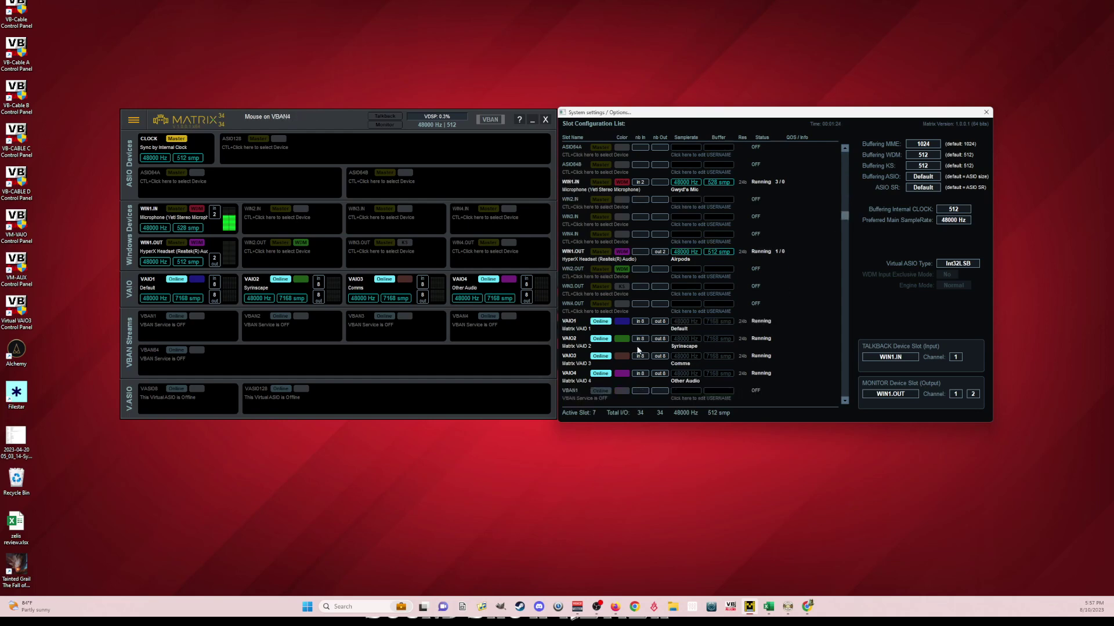
pyautogui.click(681, 348)
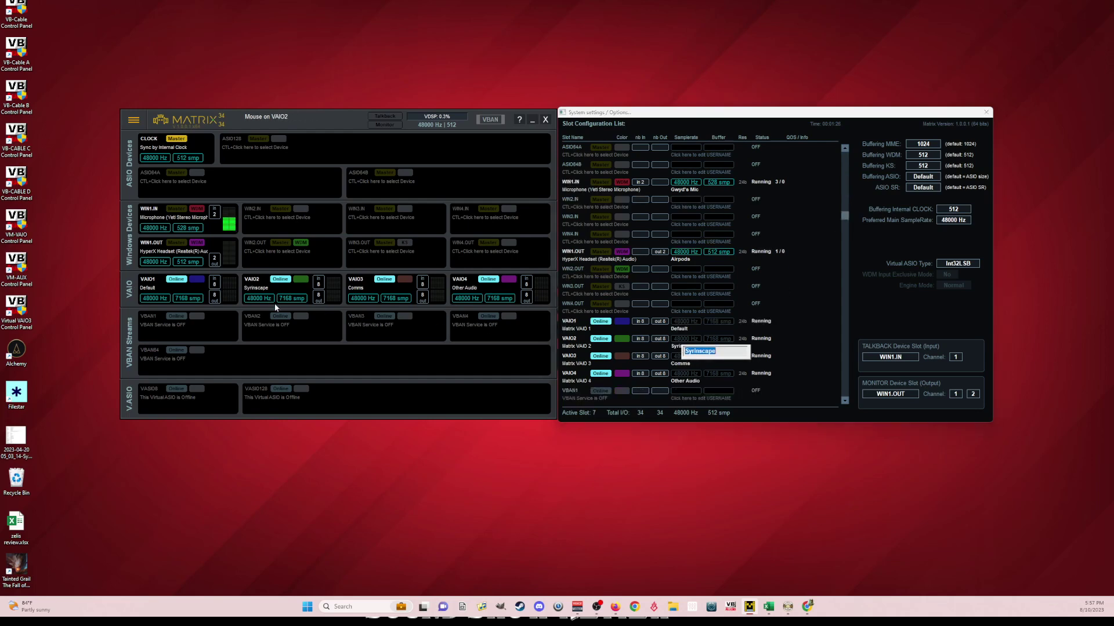
pyautogui.press('Return')
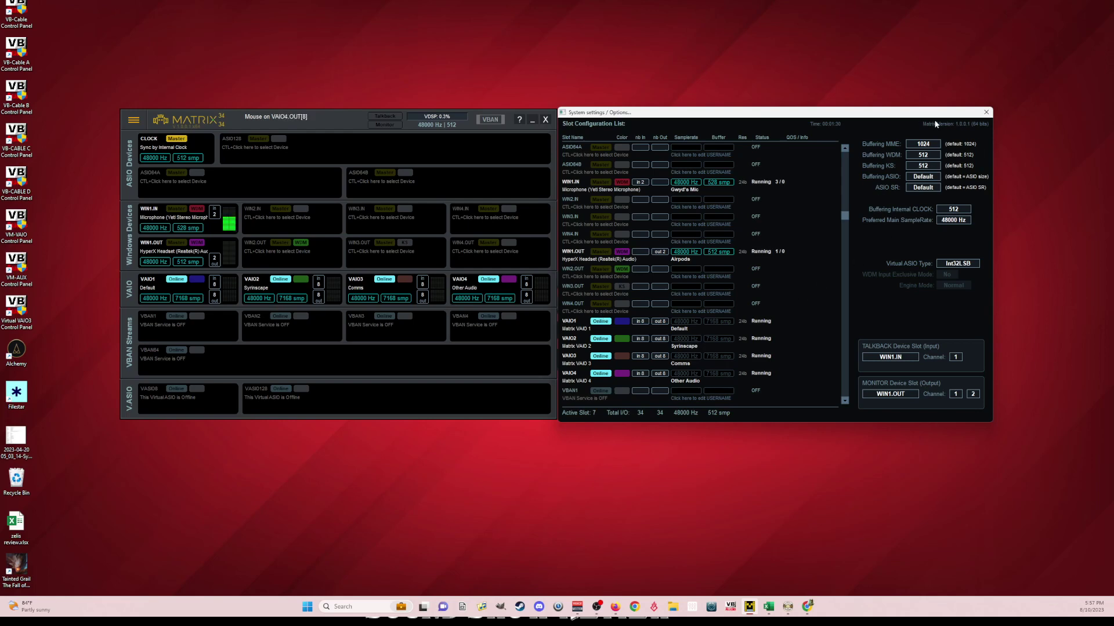
# - Keep the preferred main sample rate at 48000 Hz and close System settings
pyautogui.click(967, 222)
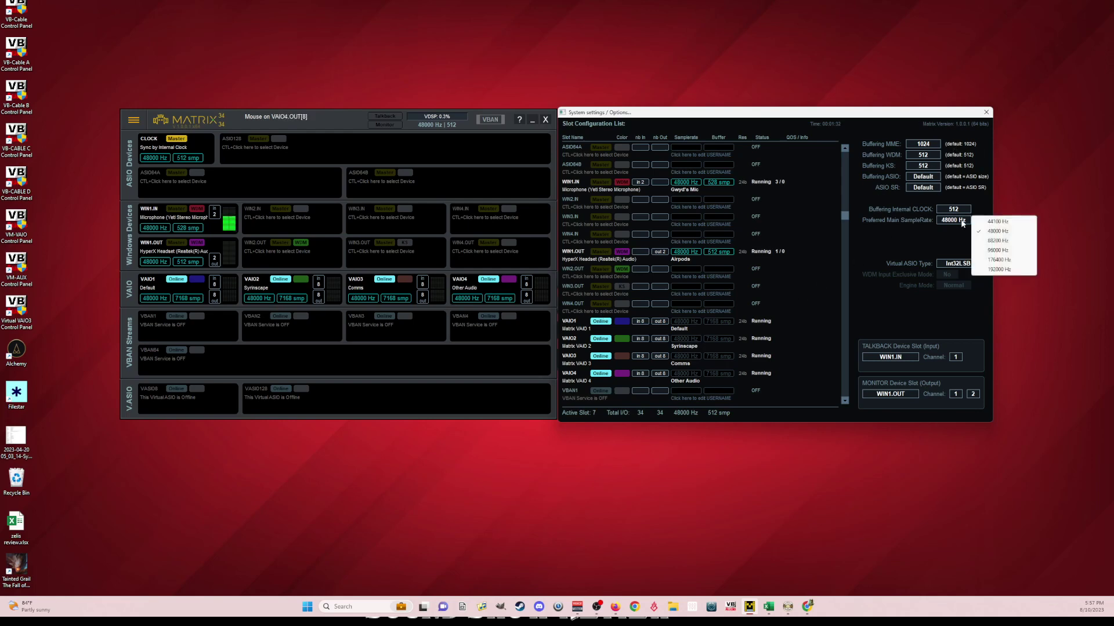
pyautogui.click(889, 246)
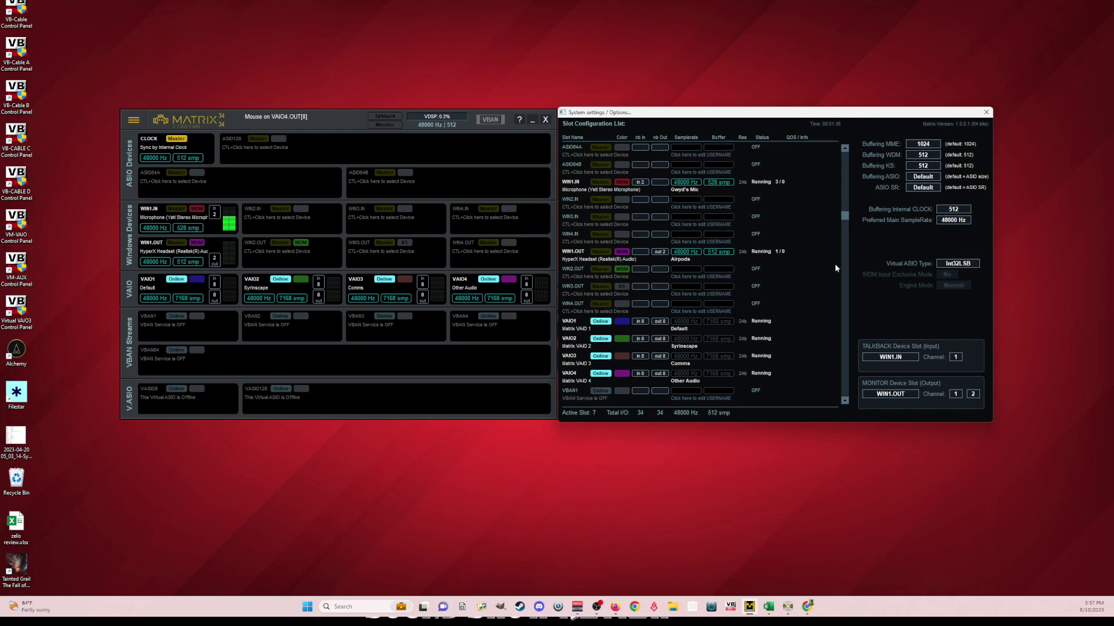
pyautogui.moveTo(845, 219); pyautogui.dragTo(831, 357)
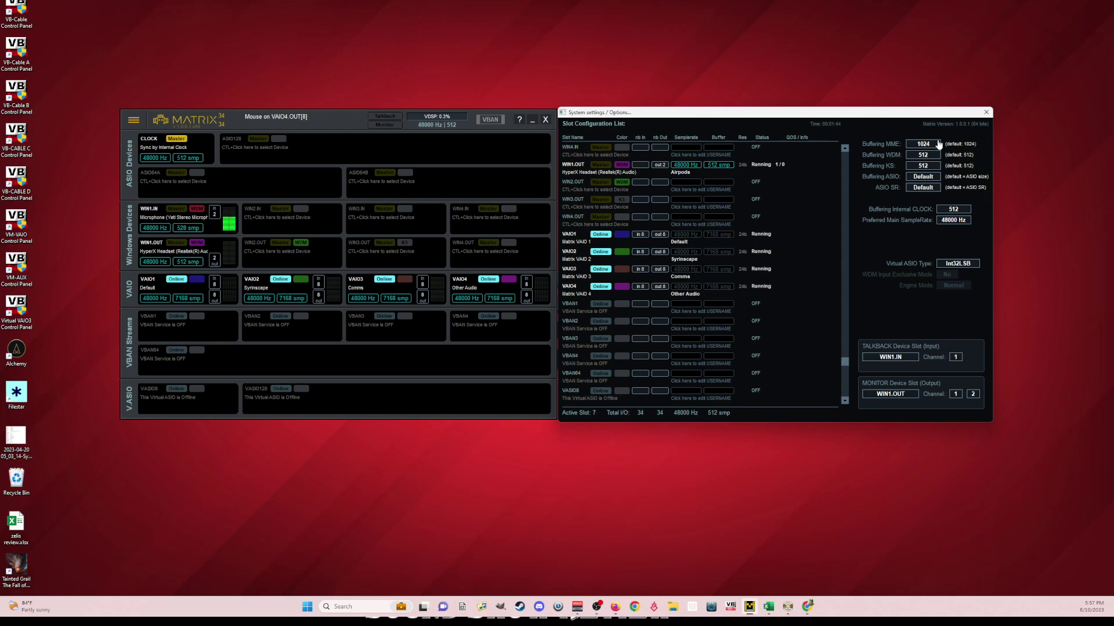
pyautogui.click(986, 112)
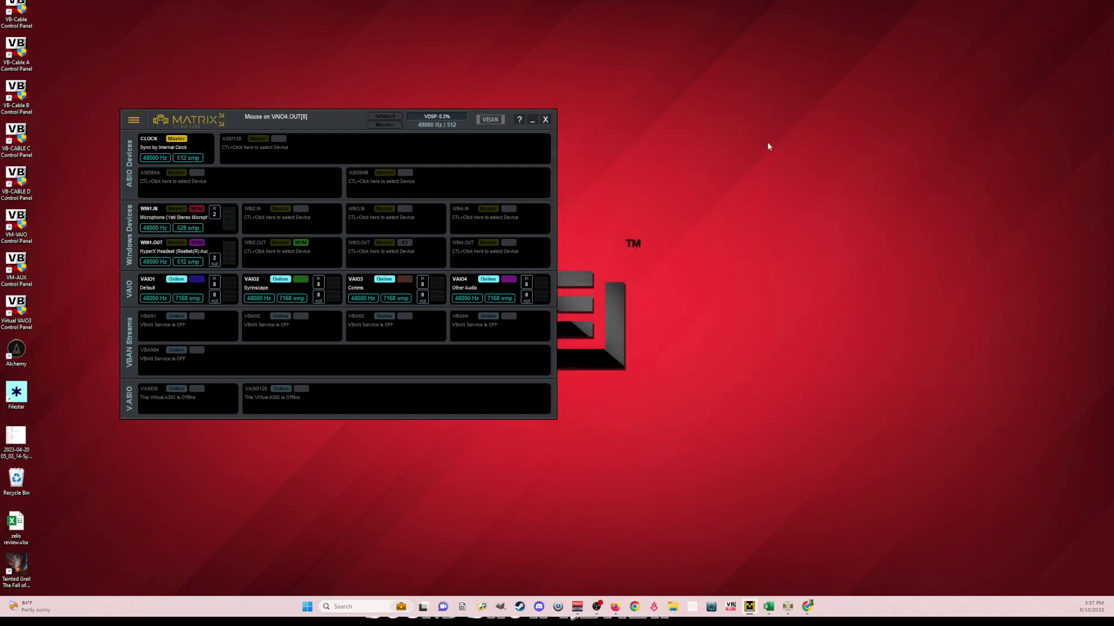
# - Open the Routing Grid beside the main window and browse its File and neighbouring menus
pyautogui.click(186, 121)
pyautogui.moveTo(339, 120); pyautogui.dragTo(241, 130)
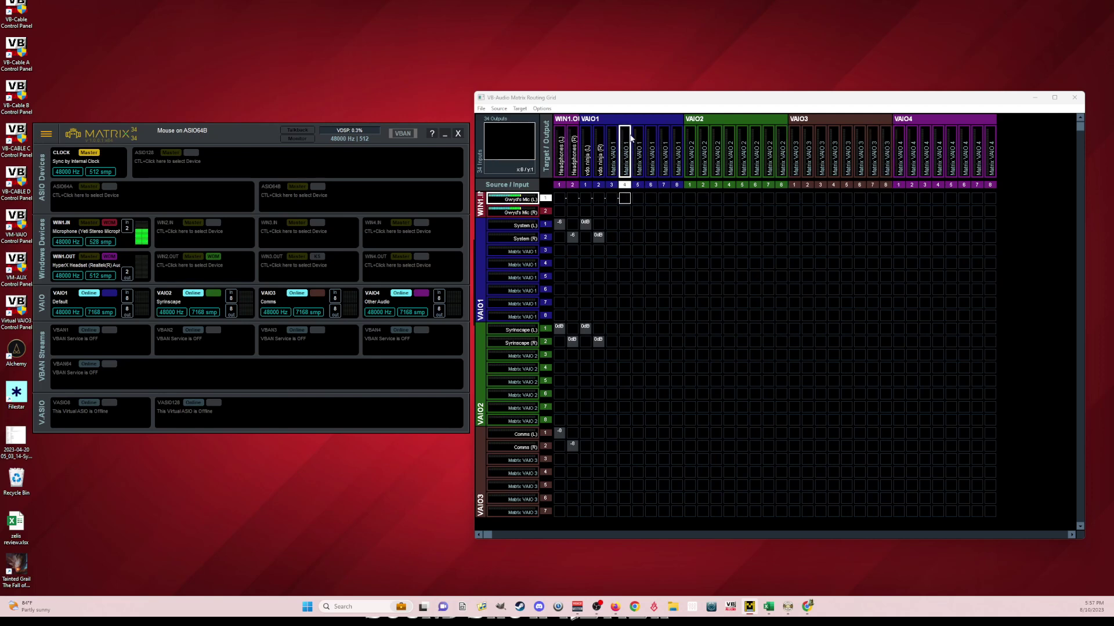
pyautogui.click(481, 109)
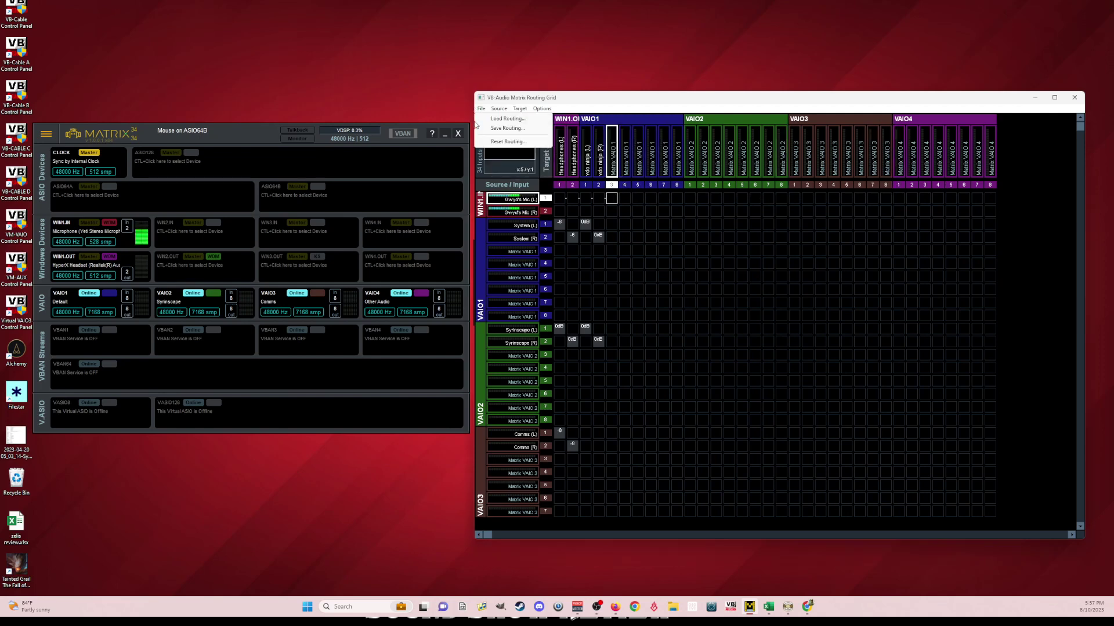
pyautogui.moveTo(496, 109)
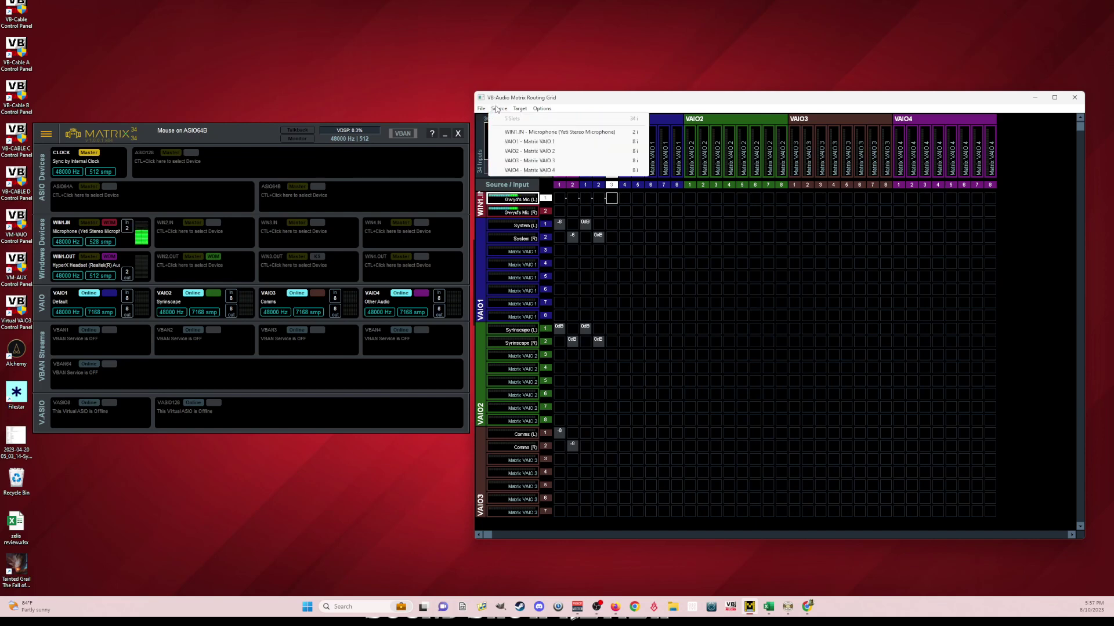
pyautogui.moveTo(543, 110)
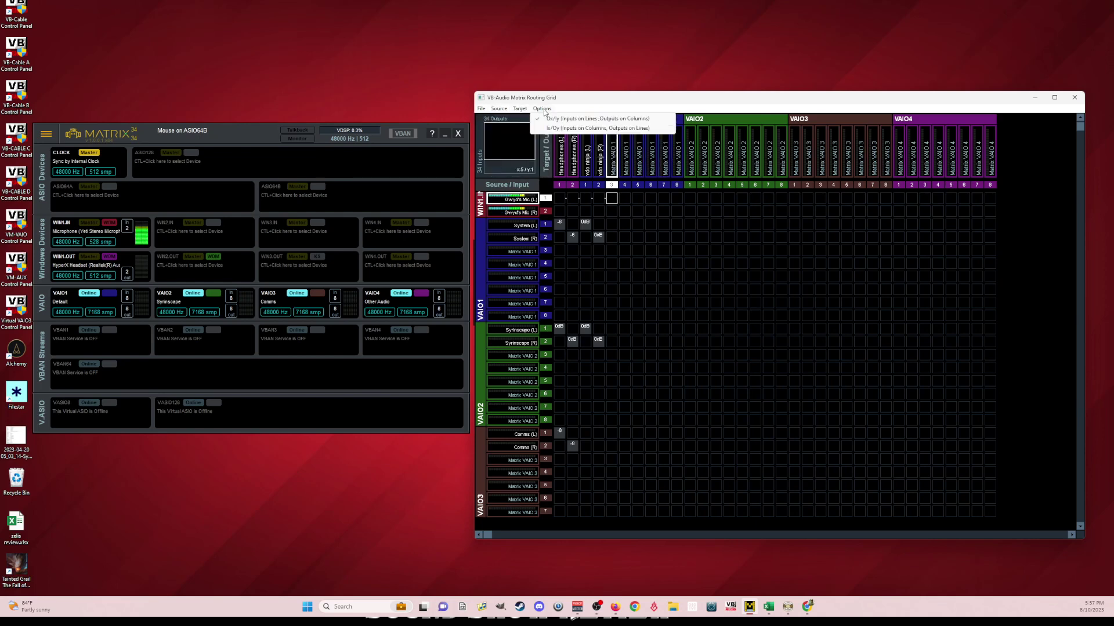